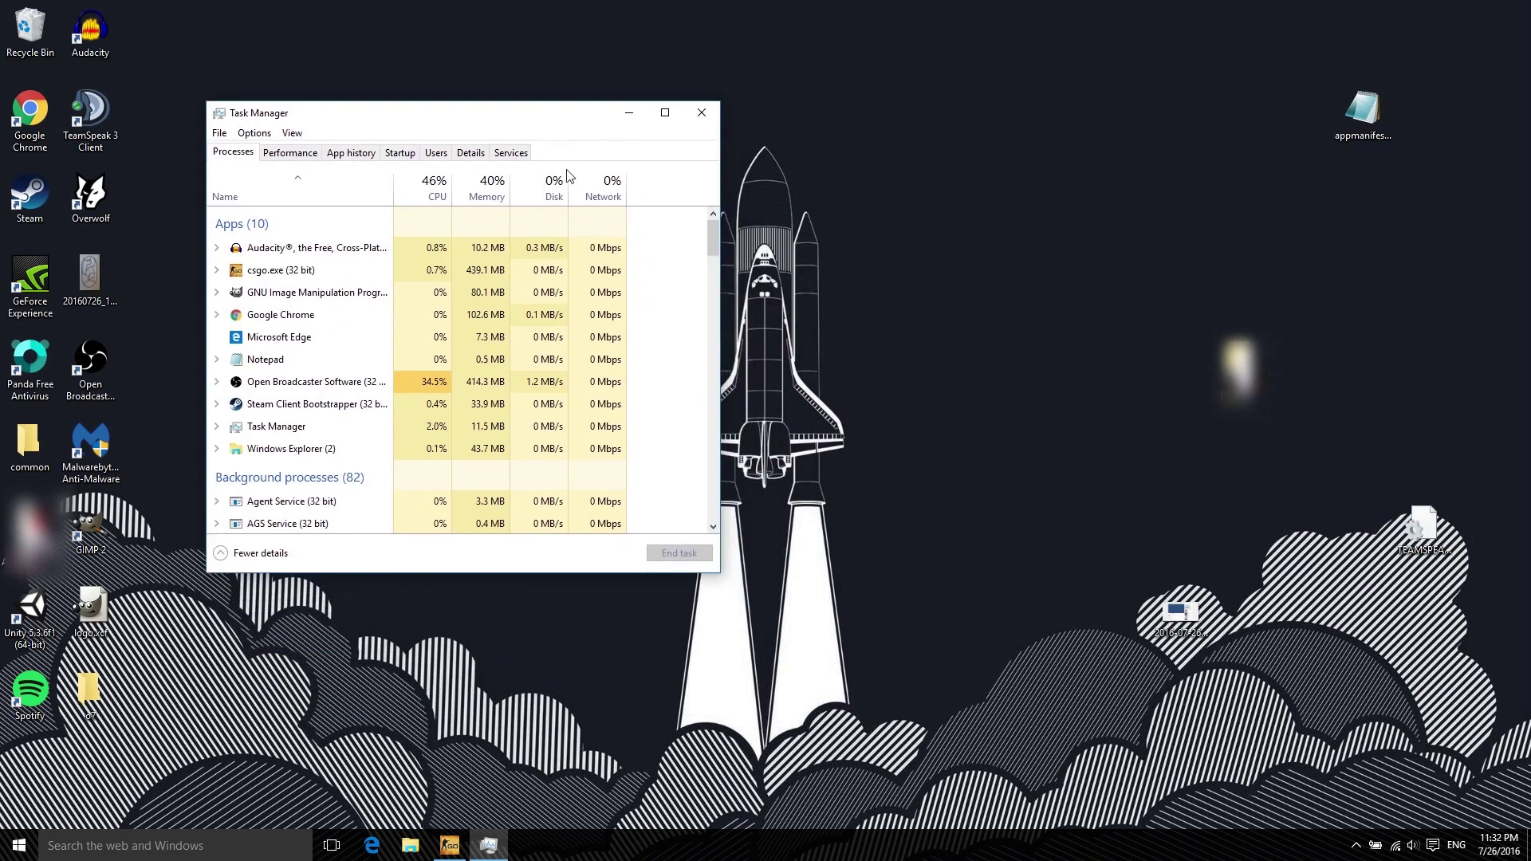
Find csgo.exe in Task Manager's Details list and open its context menu.
left_click(1355, 845)
left_click(1396, 749)
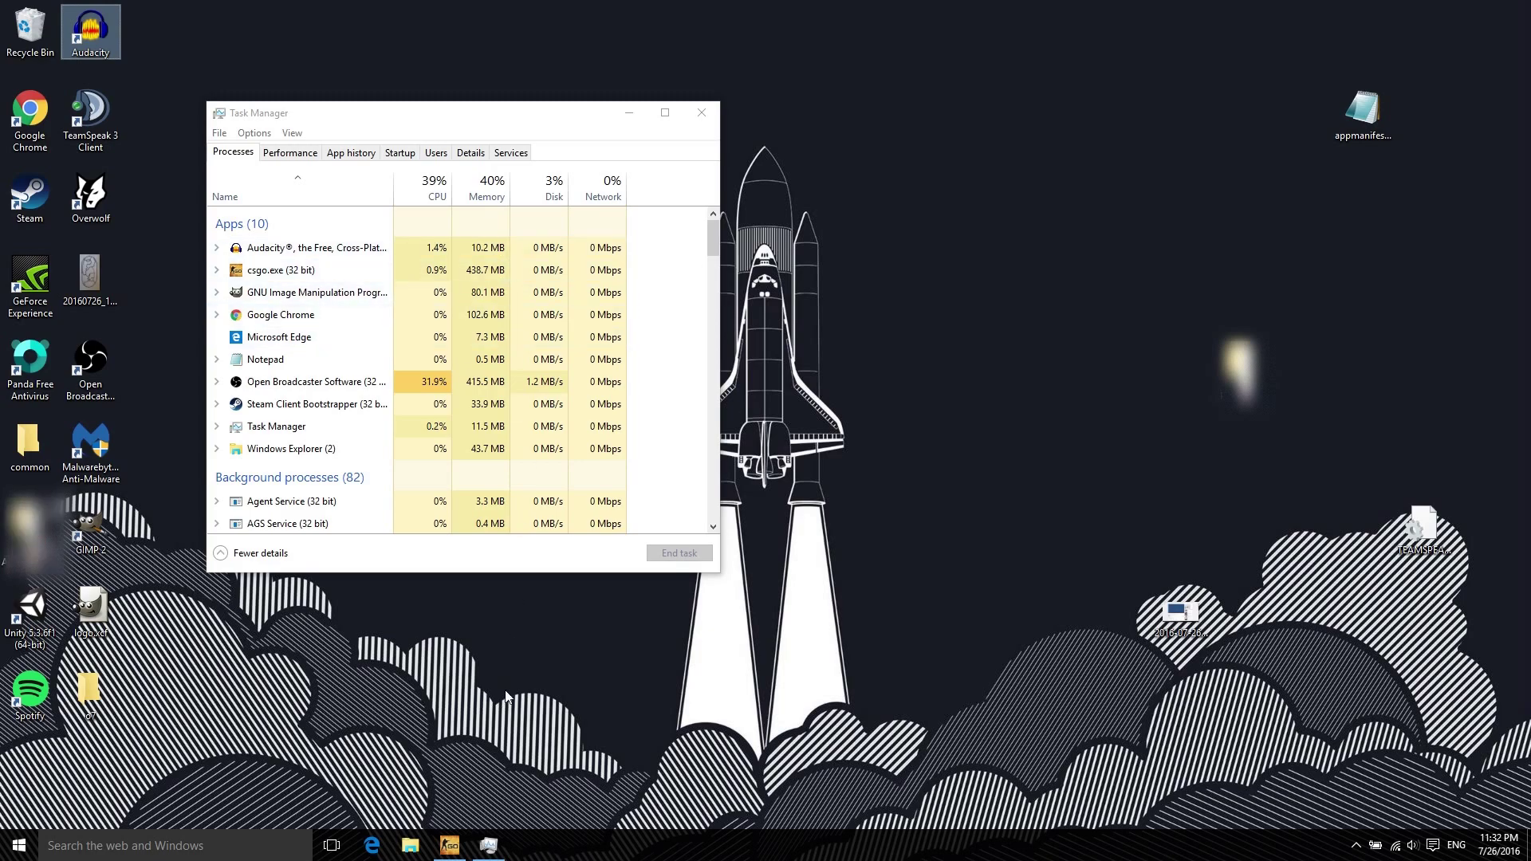
right_click(291, 270)
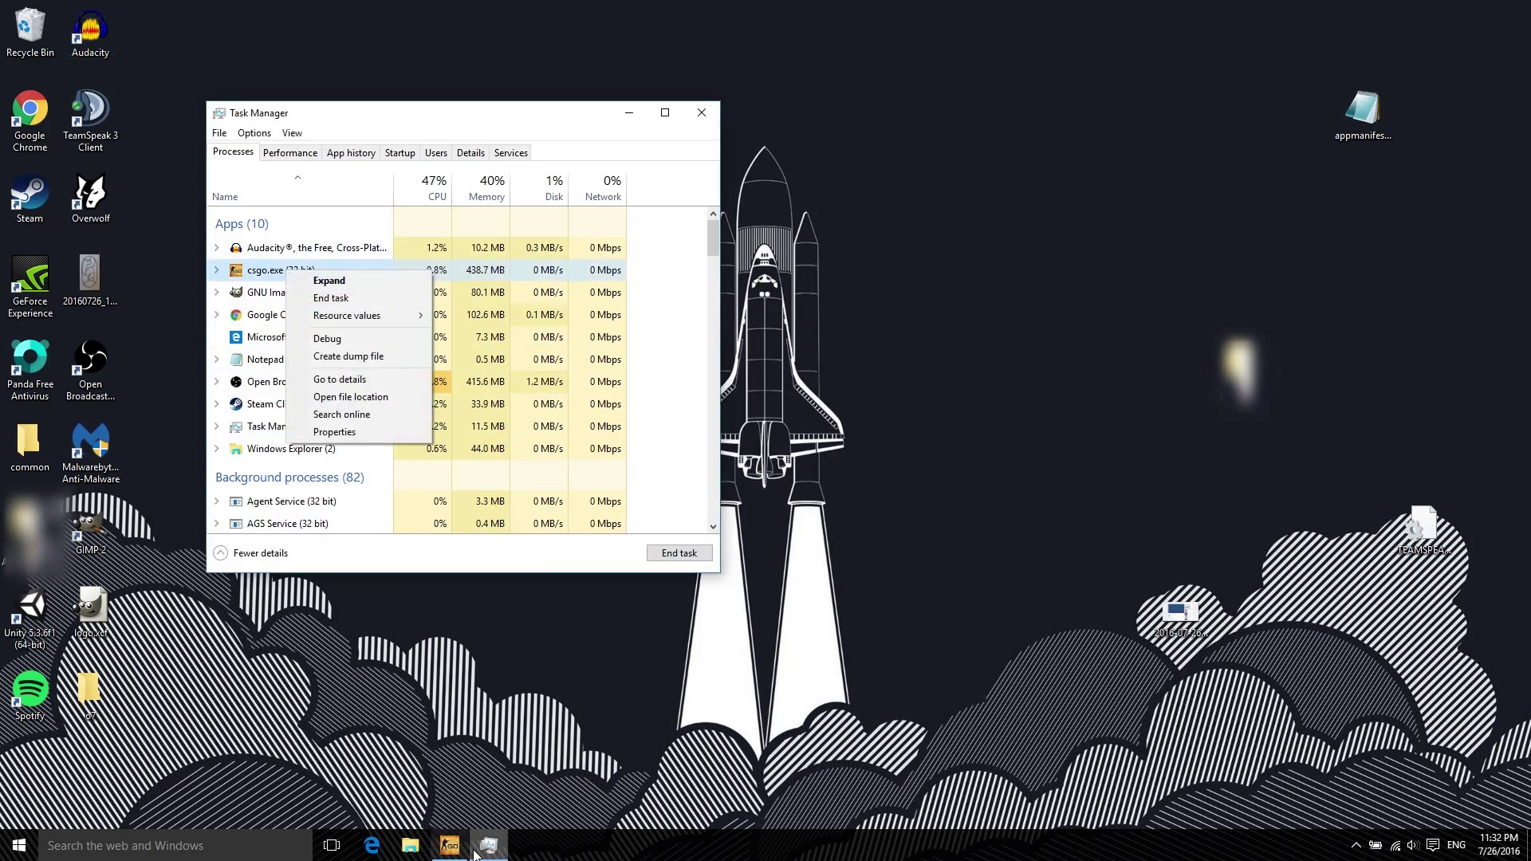
left_click(268, 275)
left_click(471, 153)
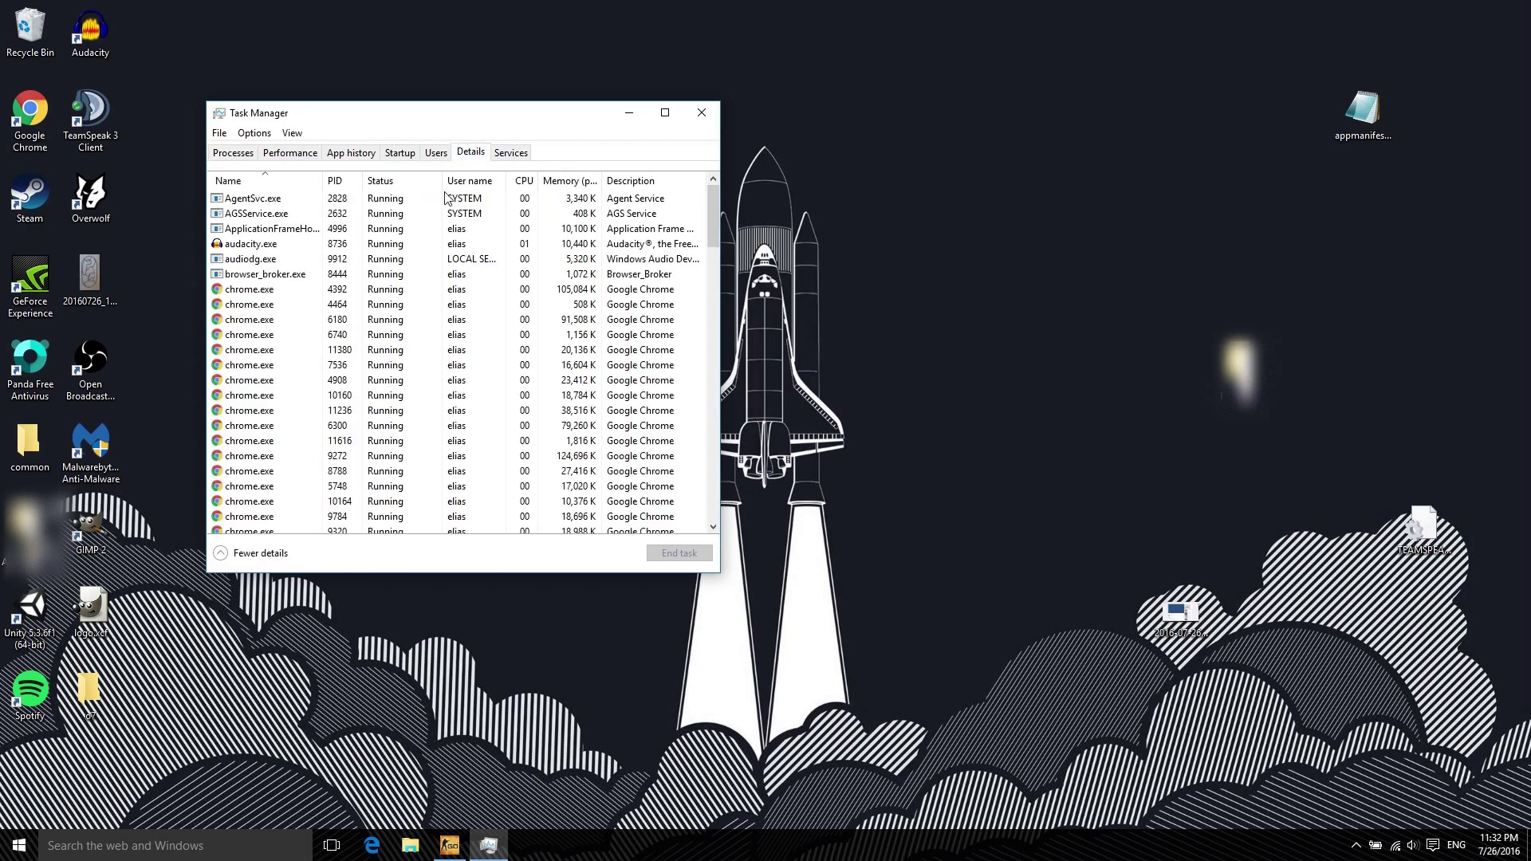
scroll(359, 358, "down", 5)
left_click(246, 215)
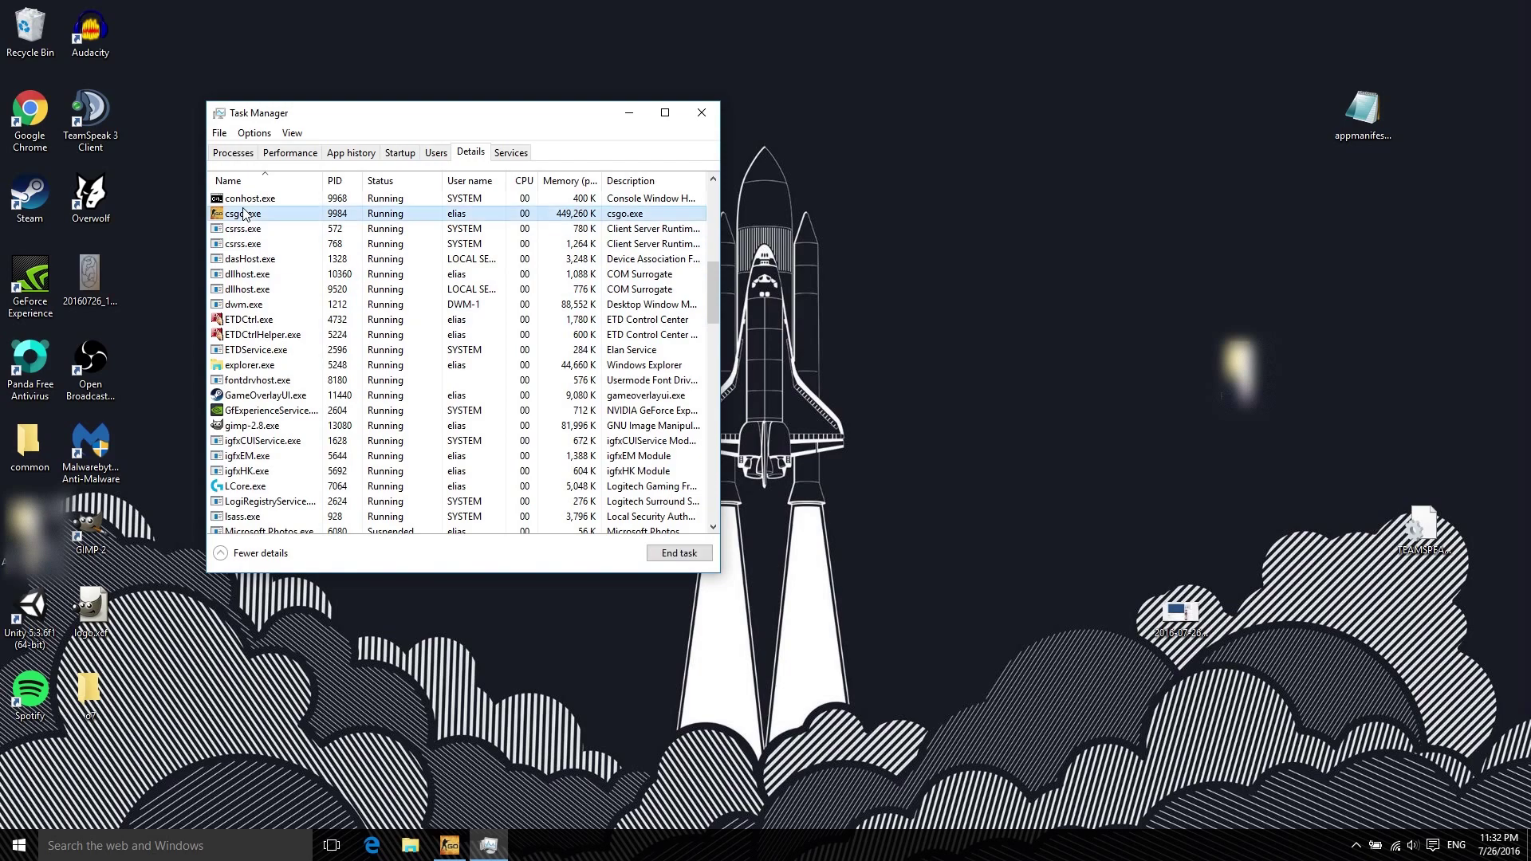
right_click(244, 214)
mouse_move(293, 260)
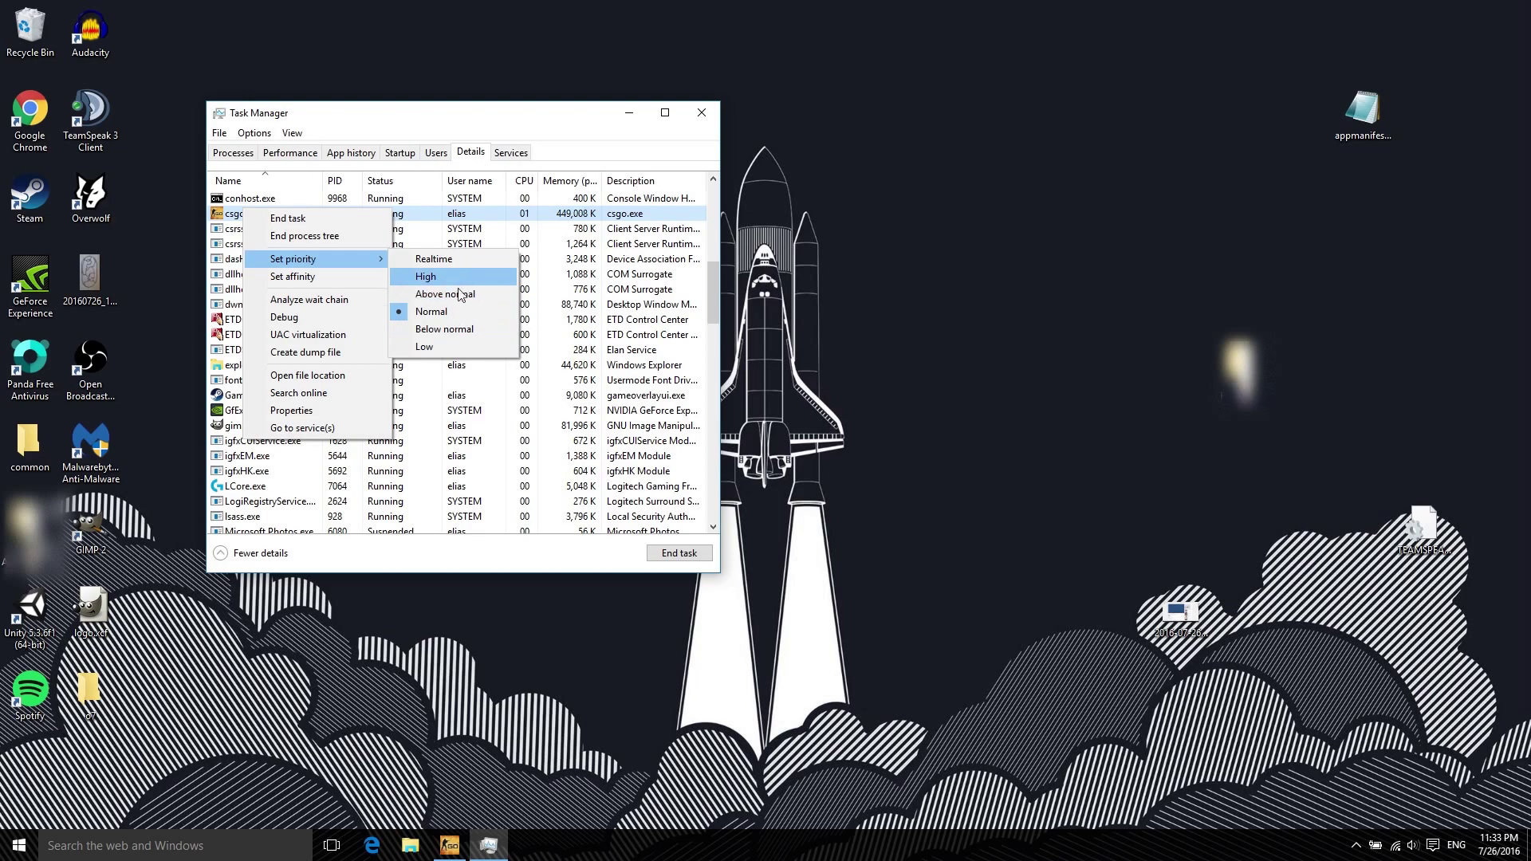
Check memory on the Performance view (6.3 of 16 GB), then return to Details.
left_click(233, 153)
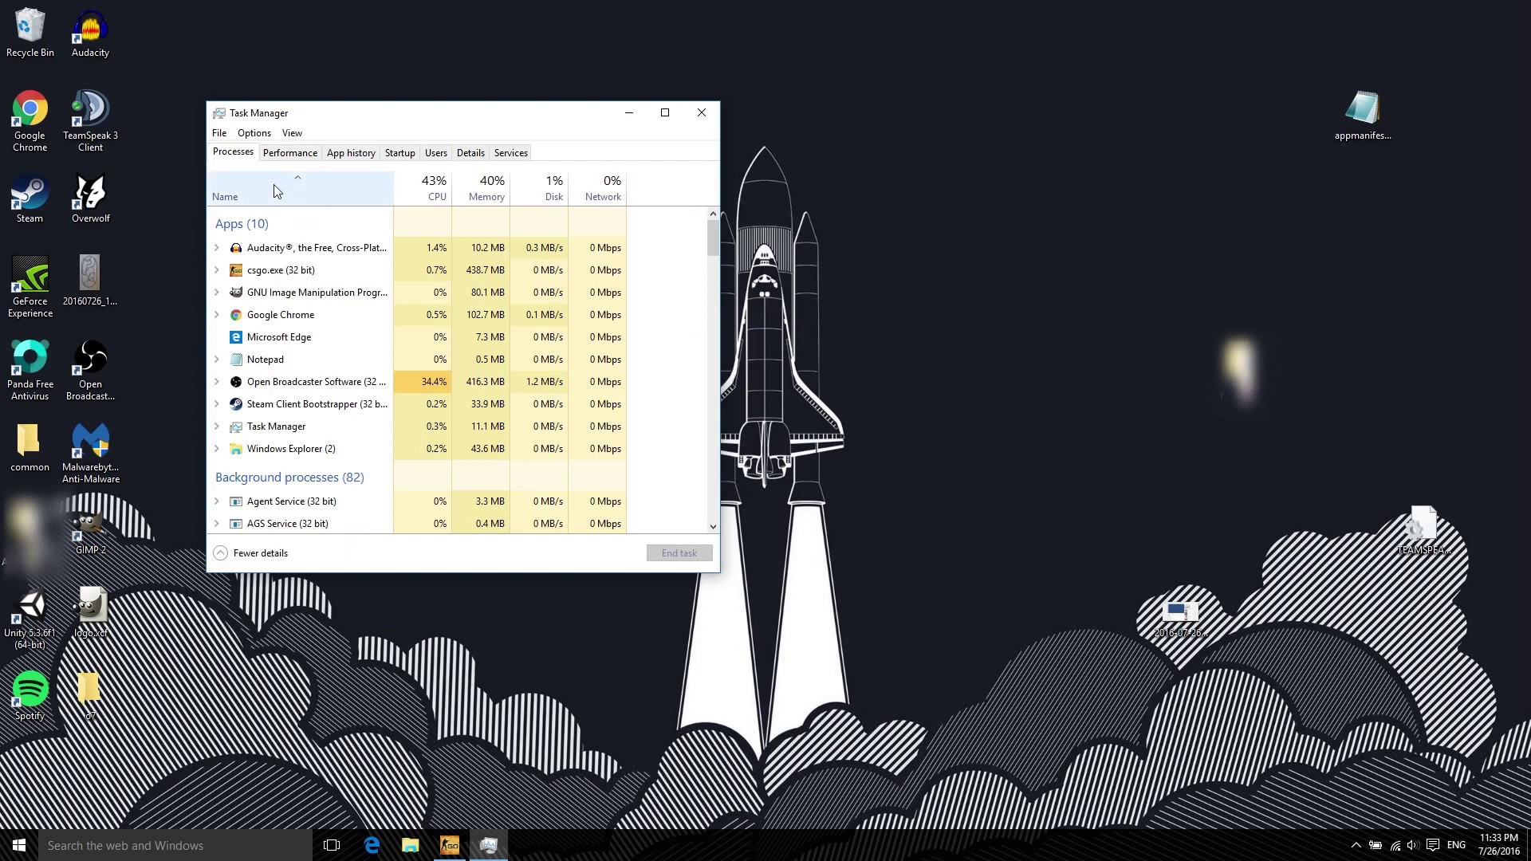
left_click(289, 153)
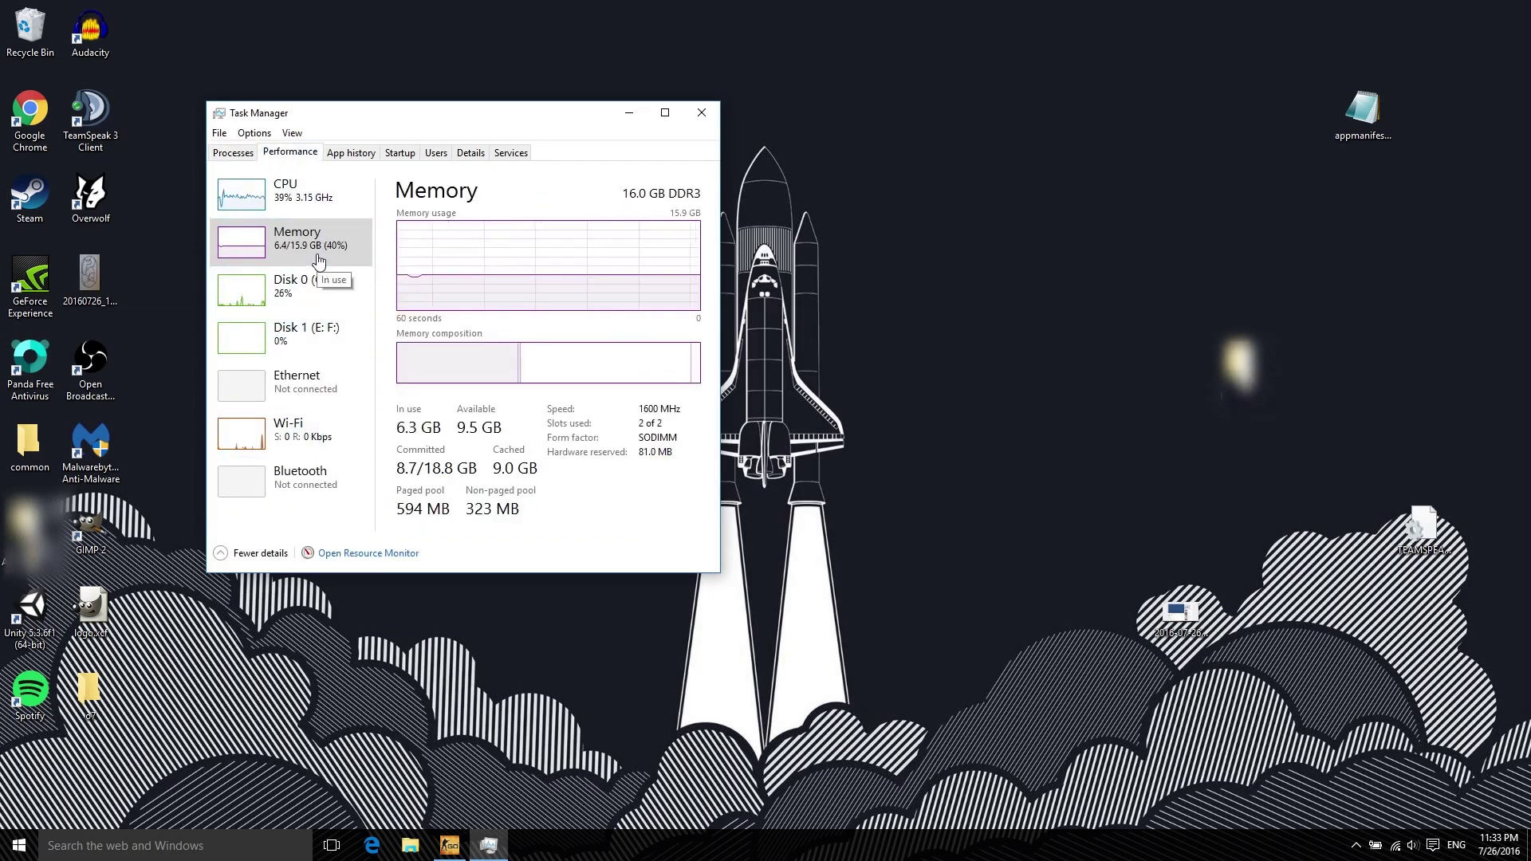
left_click(471, 154)
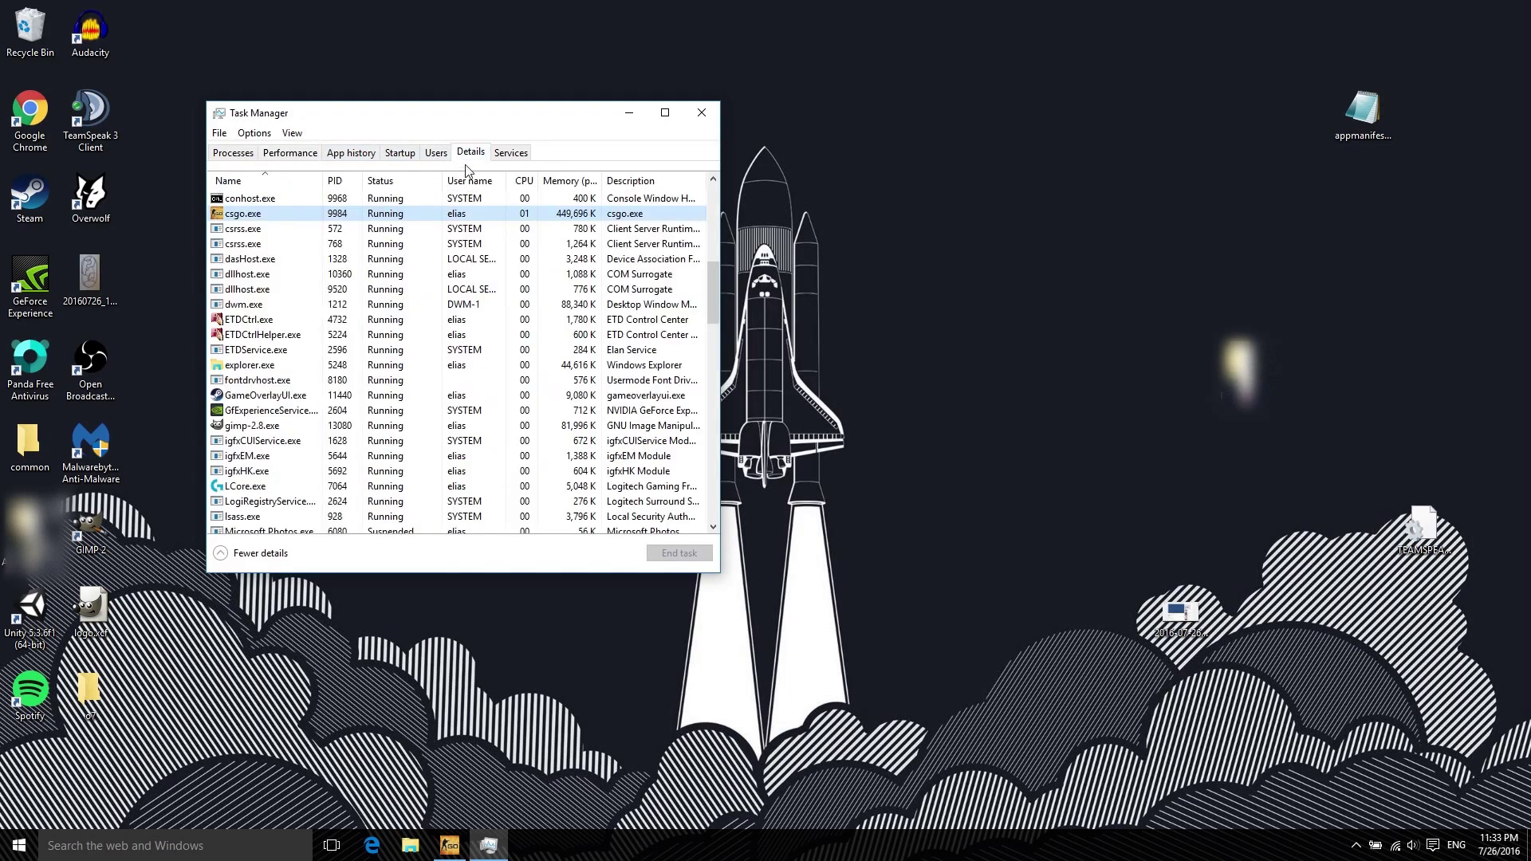
Set csgo.exe's priority to Realtime and confirm the change.
right_click(240, 216)
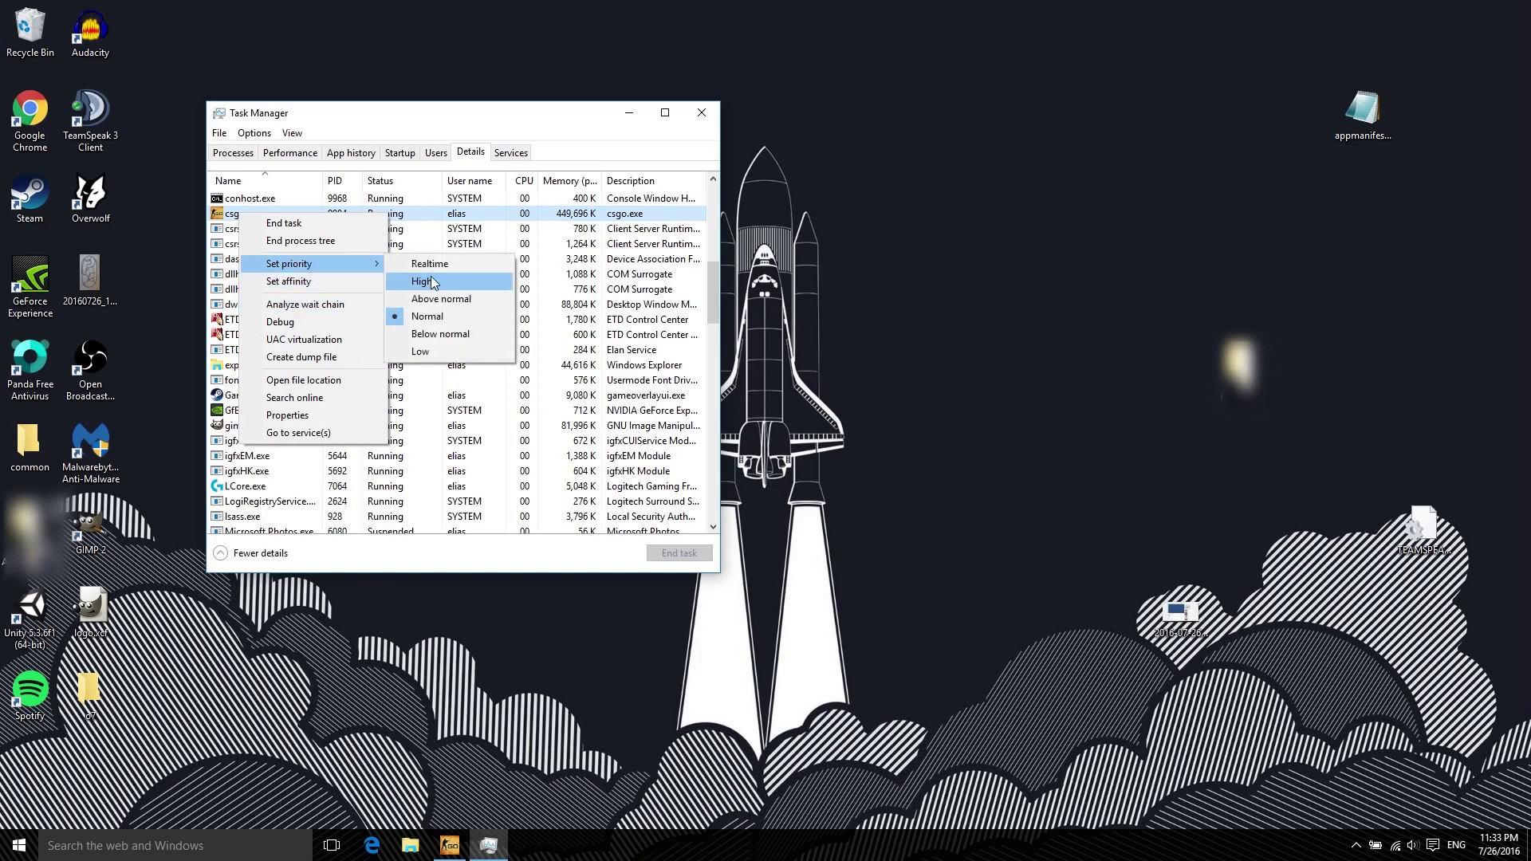
left_click(470, 217)
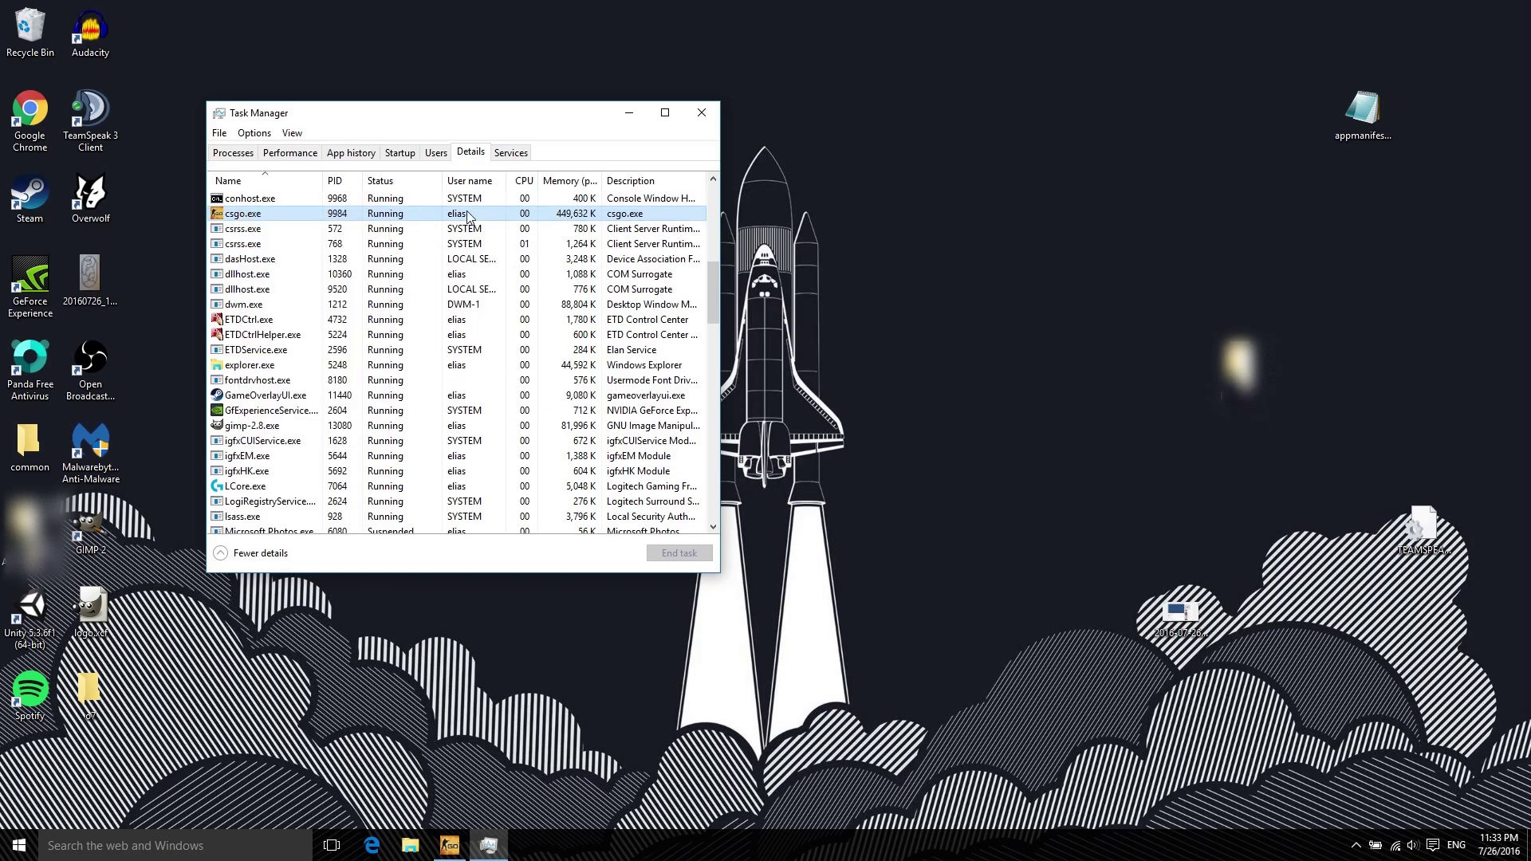
right_click(468, 218)
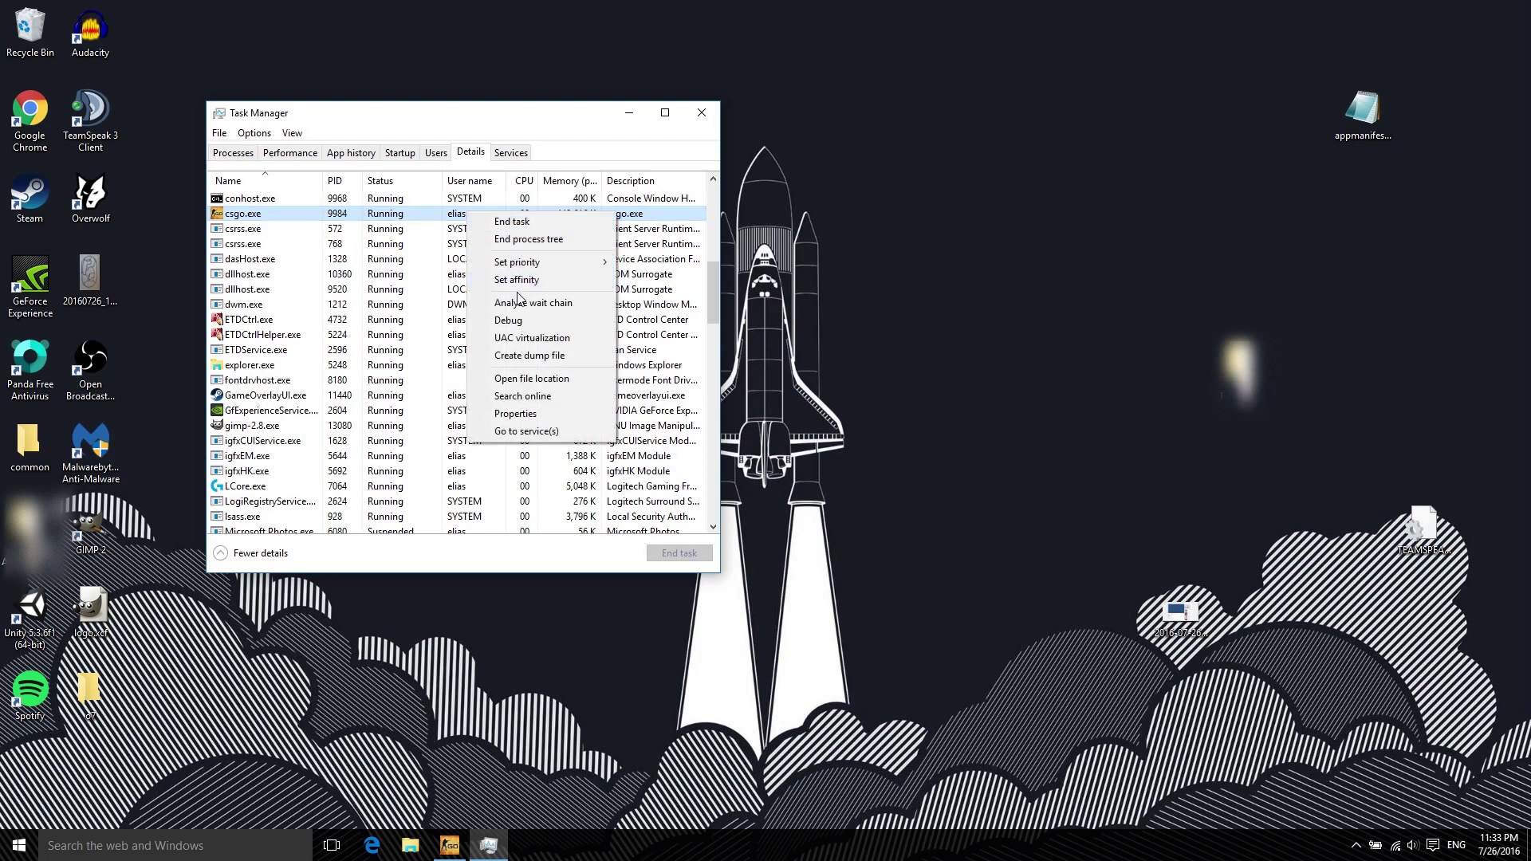
left_click(491, 261)
left_click(652, 273)
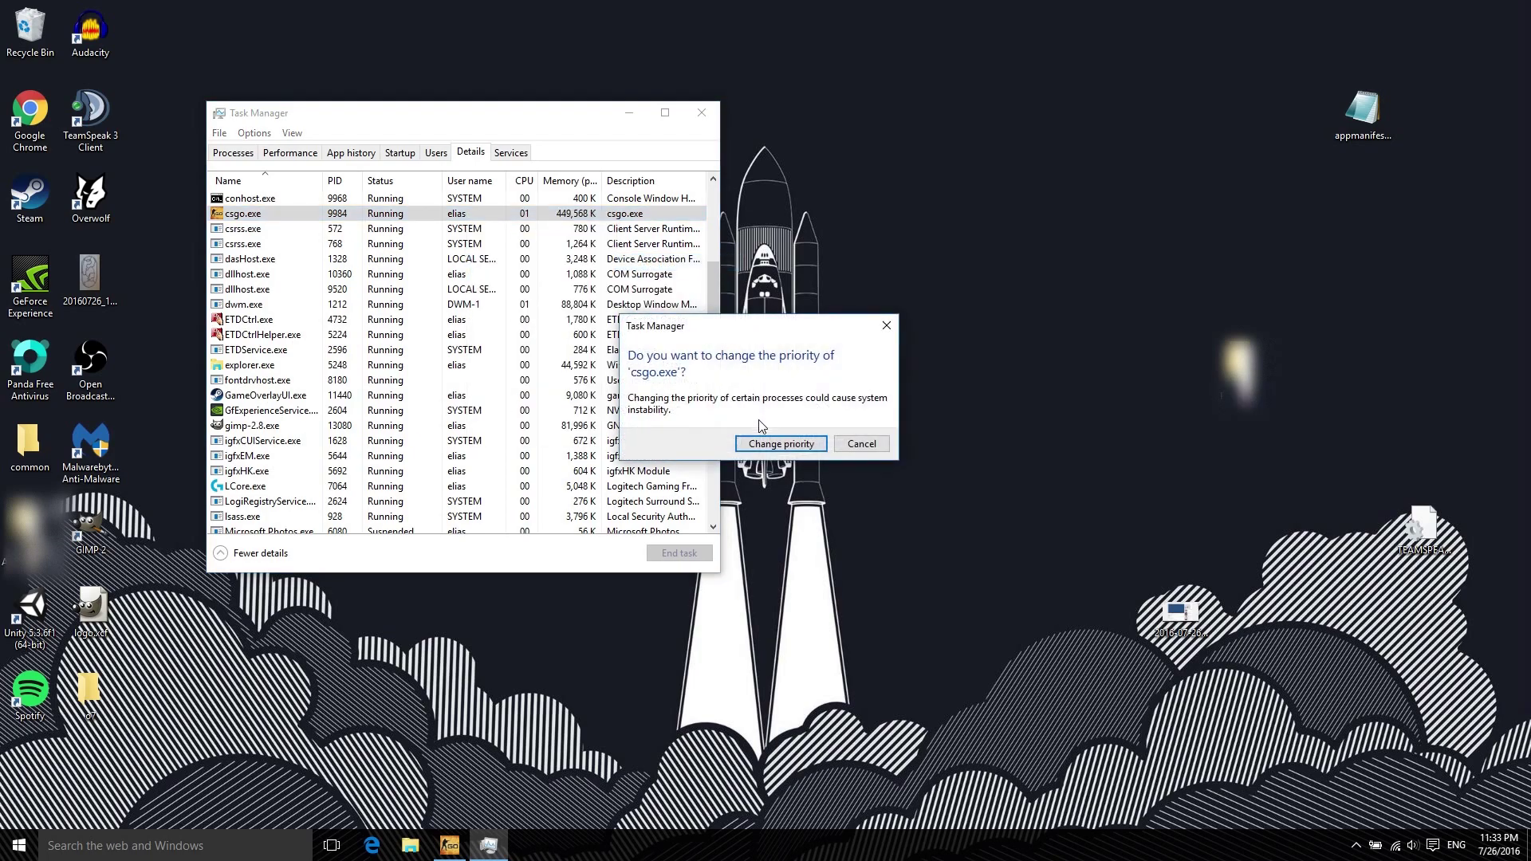
left_click(777, 441)
Verify csgo.exe shows Realtime priority, then return to the running CS:GO game.
right_click(388, 221)
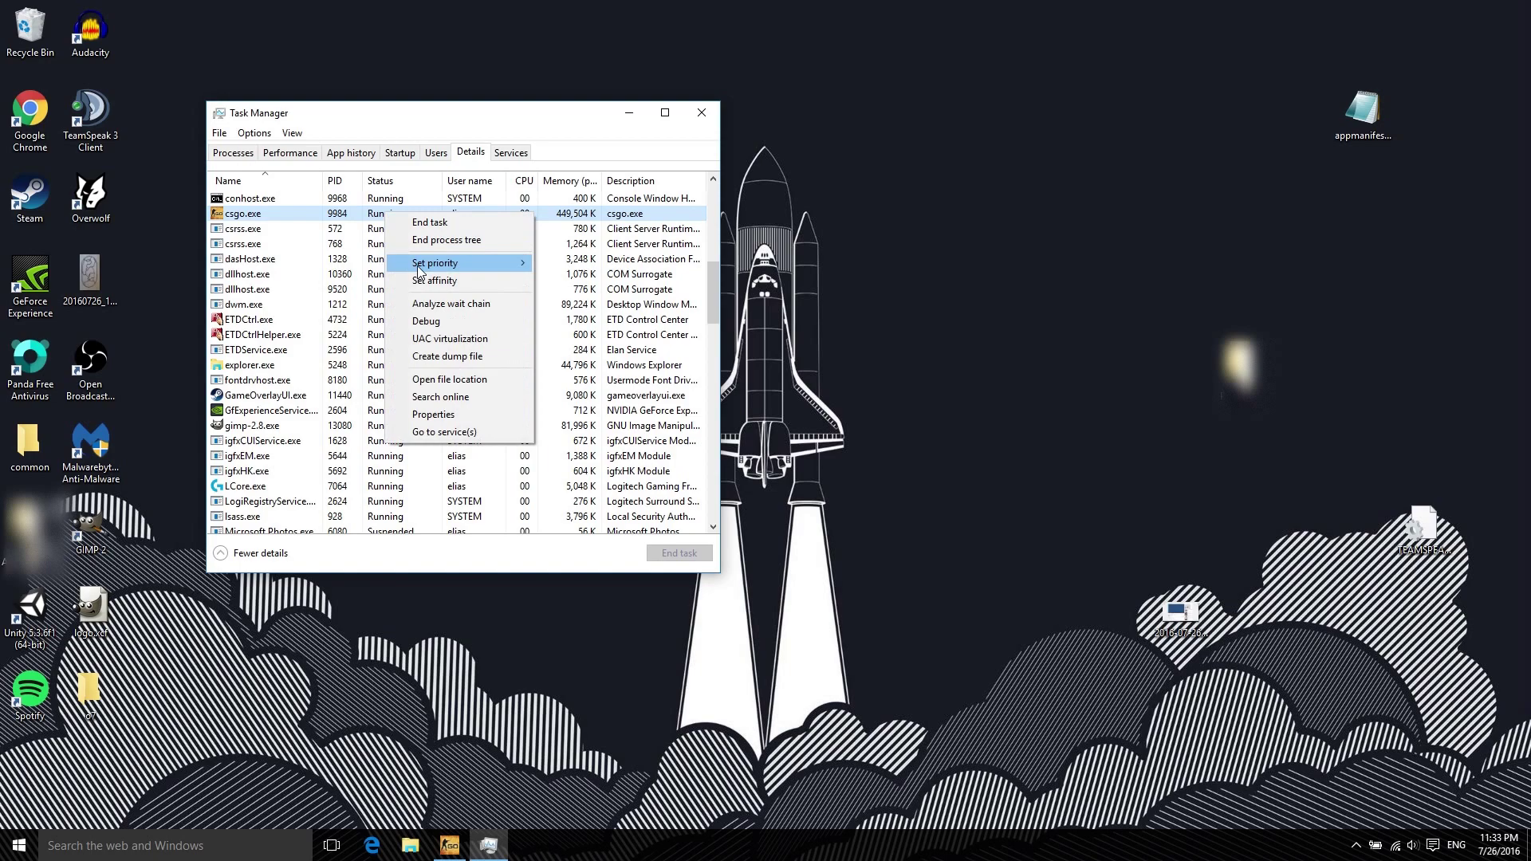
mouse_move(436, 262)
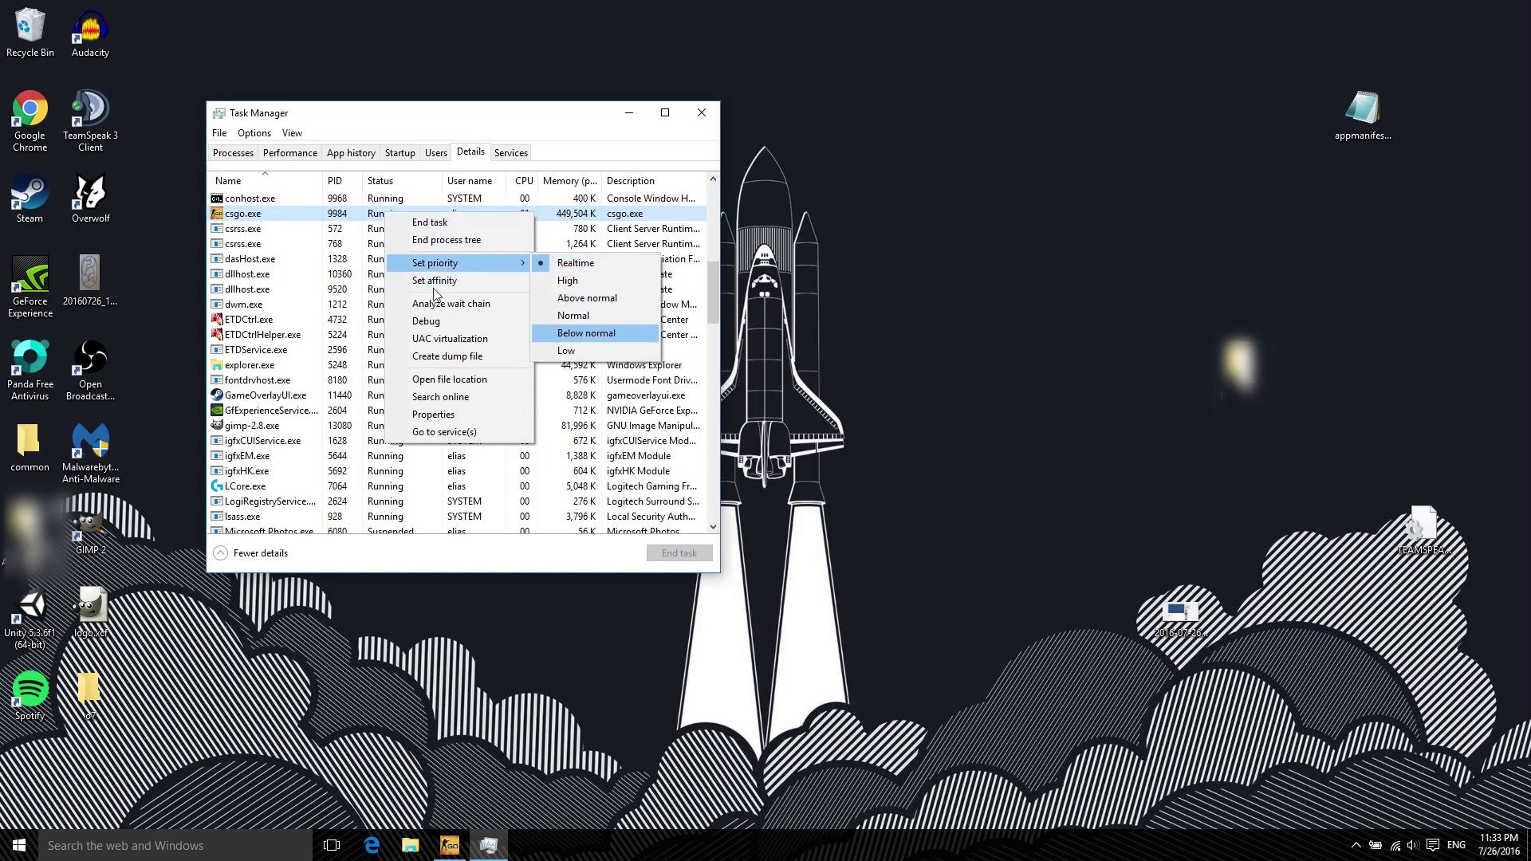
left_click(299, 297)
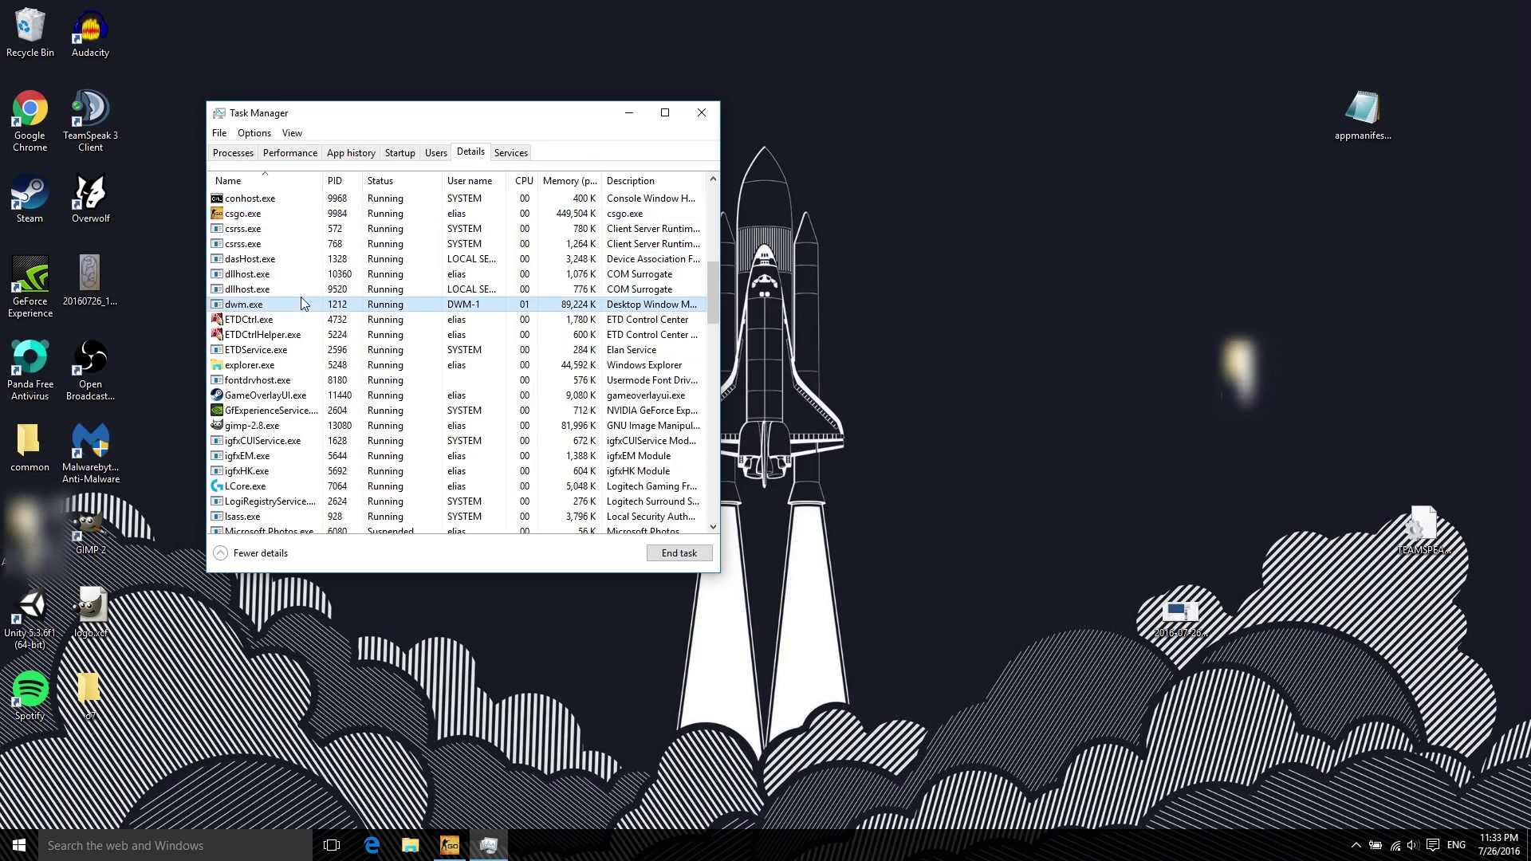
left_click(245, 213)
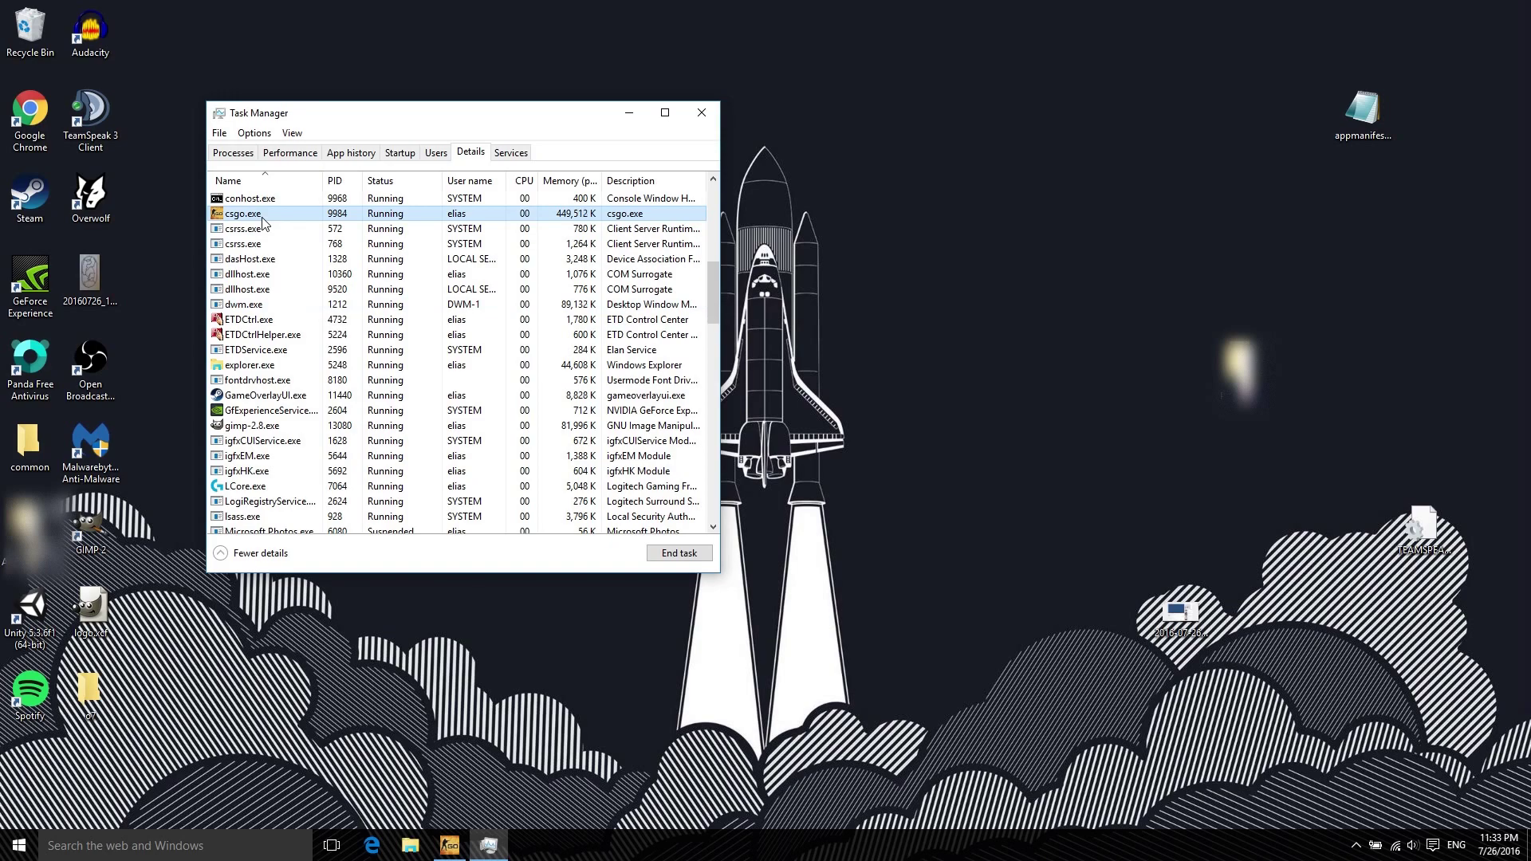
right_click(263, 218)
mouse_move(314, 268)
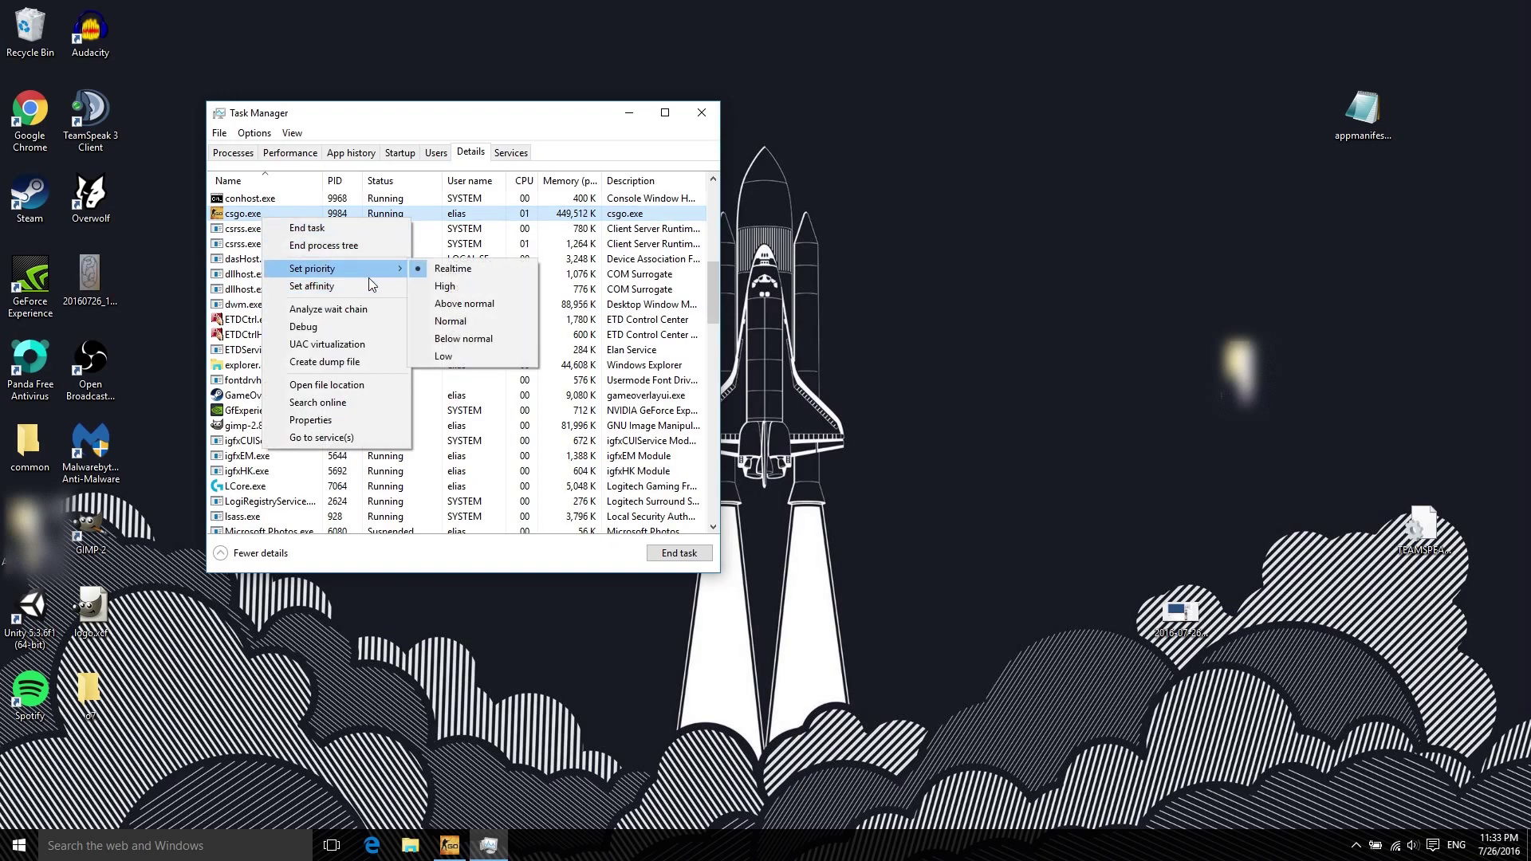
left_click(452, 270)
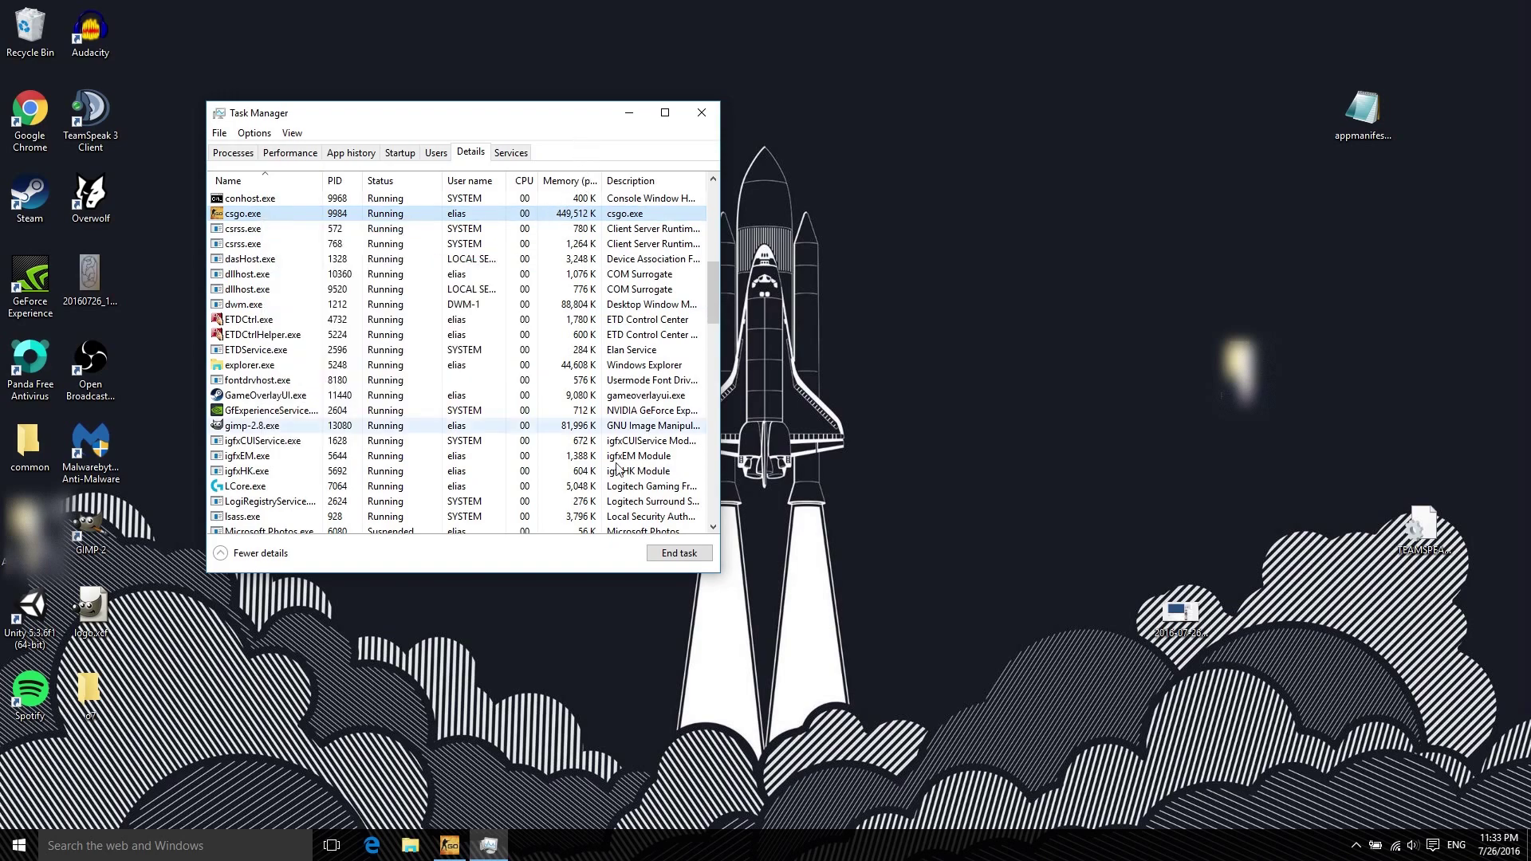
left_click(488, 845)
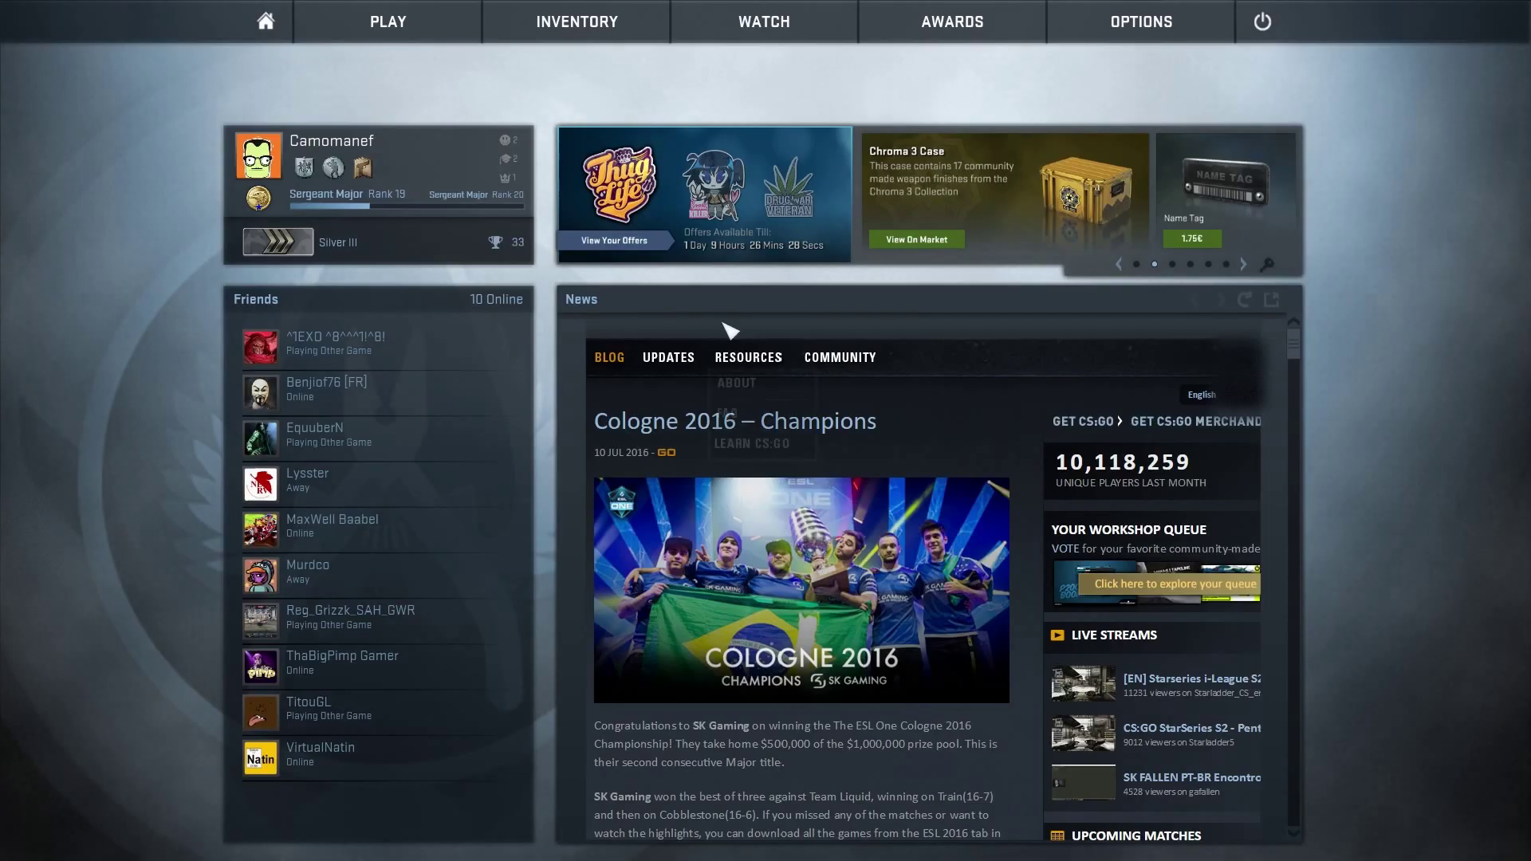
Open and close the competitive map selection, then use the power button to quit CS:GO.
left_click(389, 21)
left_click(354, 76)
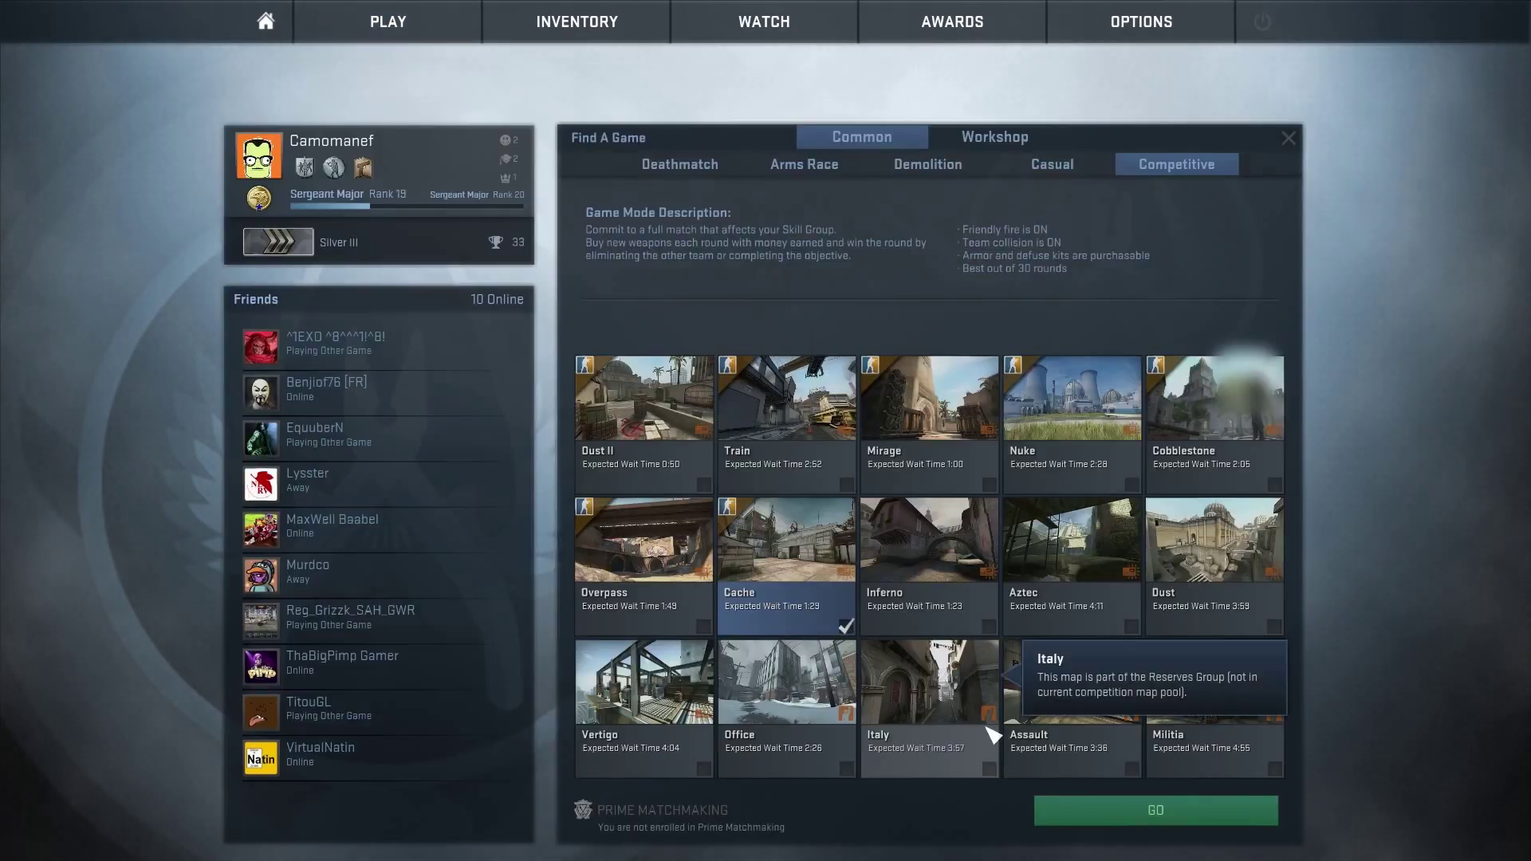
left_click(1288, 138)
left_click(1263, 20)
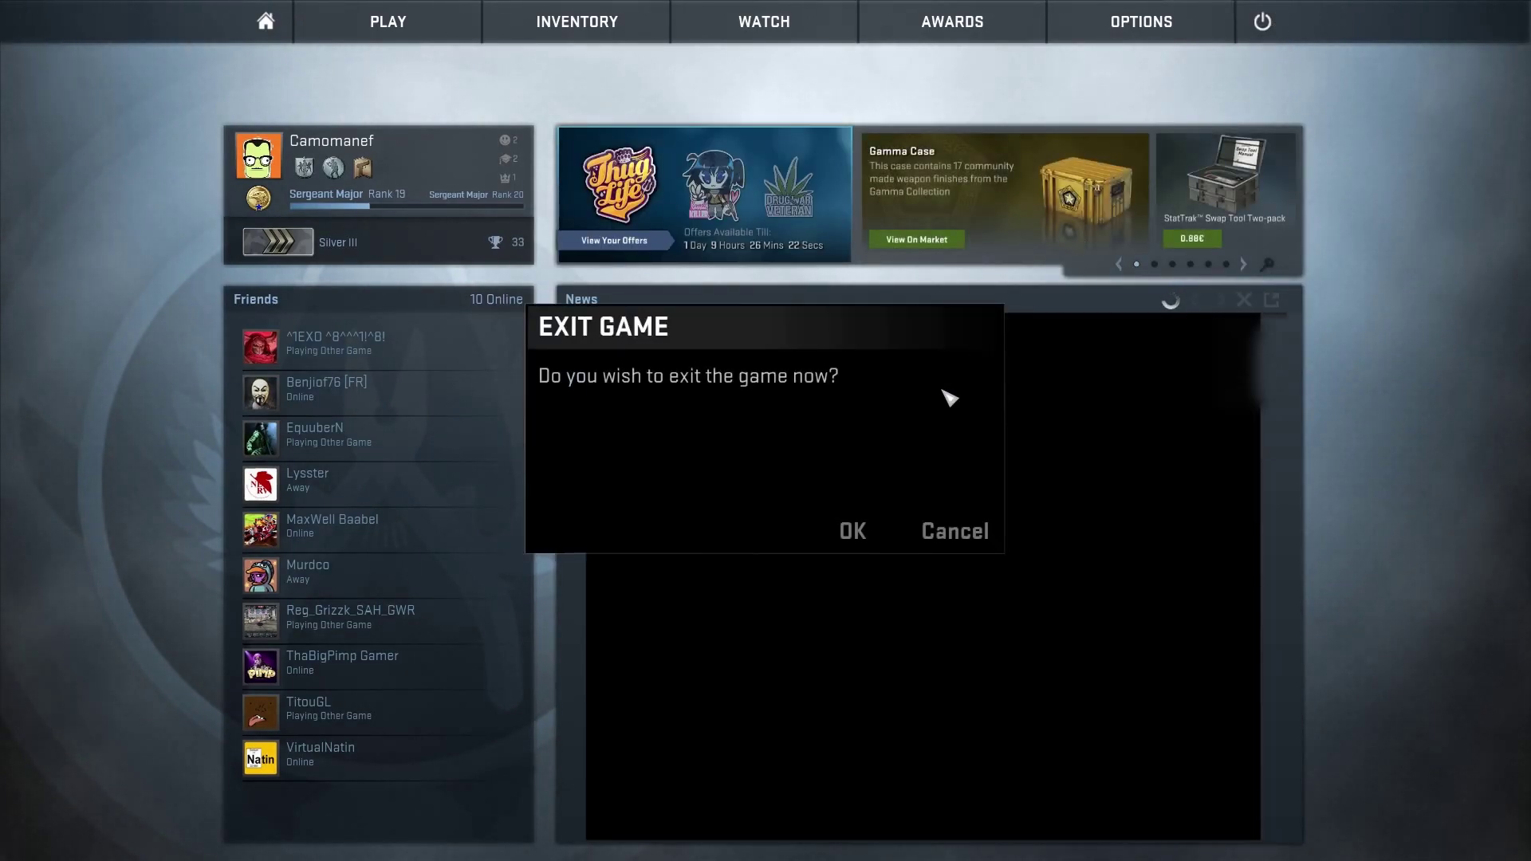